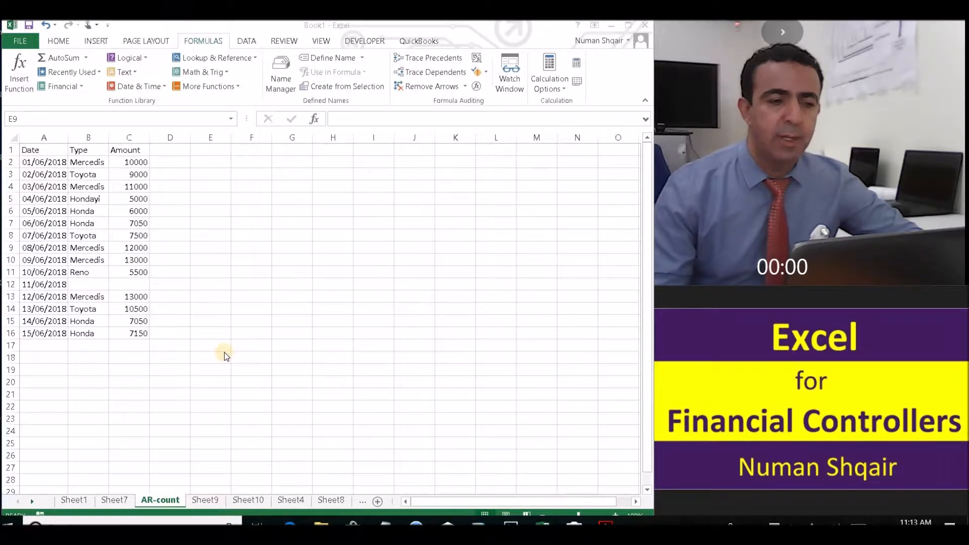
Enter =COUNT(C2:C16) in C18 to count the 14 numeric amounts
{"action": "left_click", "coordinate": [214, 349]}
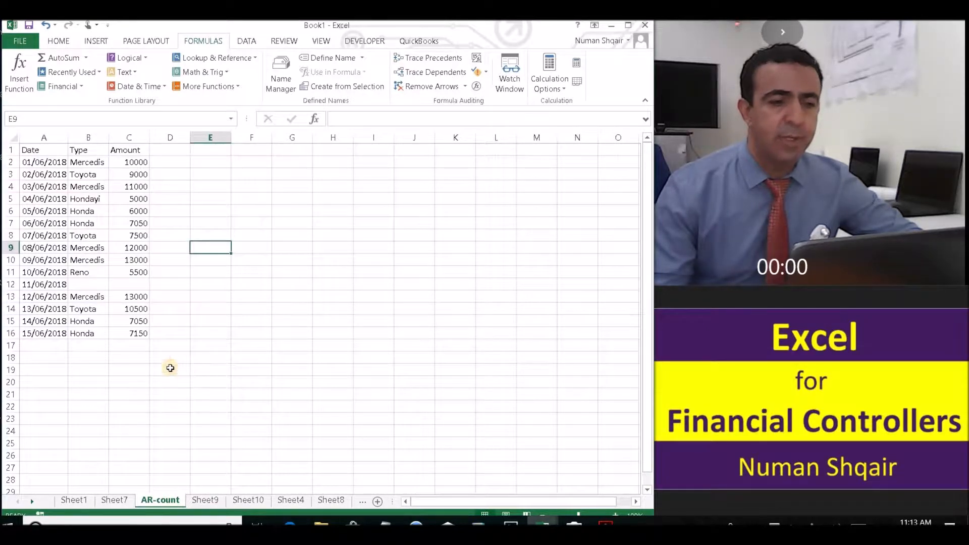
{"action": "left_click", "coordinate": [130, 361]}
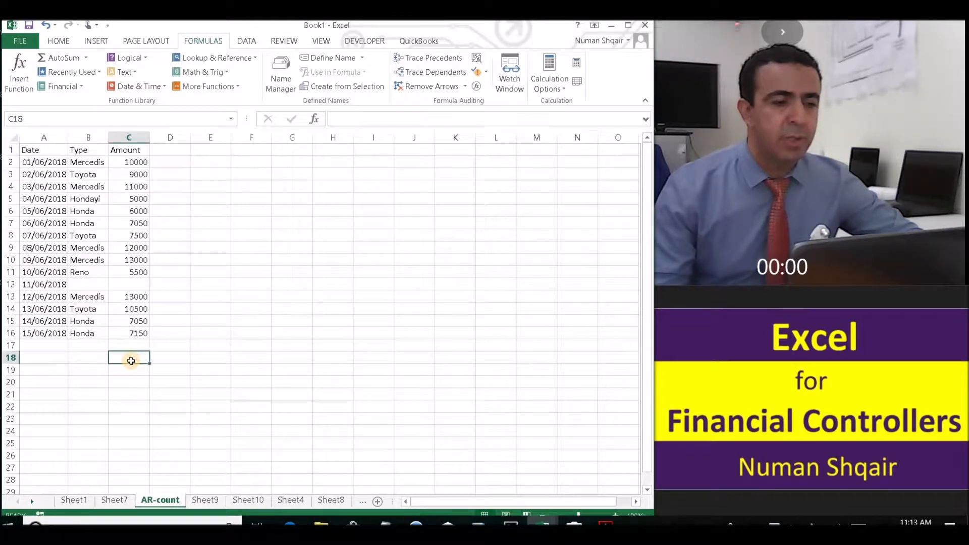
{"action": "type", "text": "="}
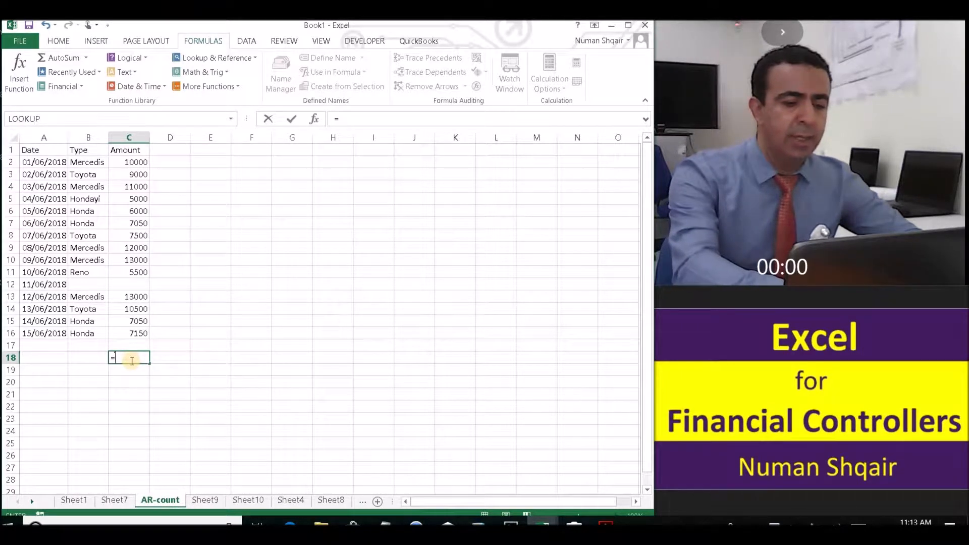
{"action": "type", "text": "cou"}
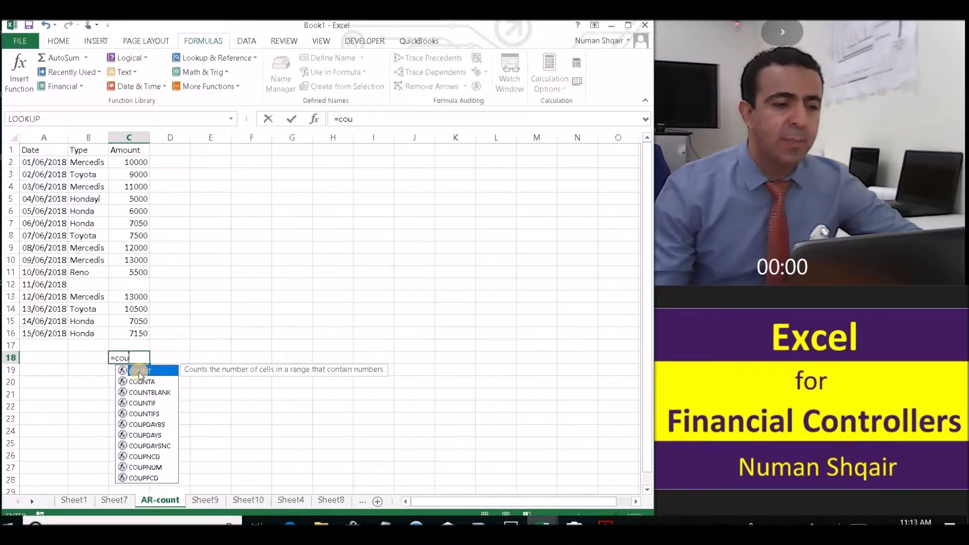
{"action": "double_click", "coordinate": [158, 371]}
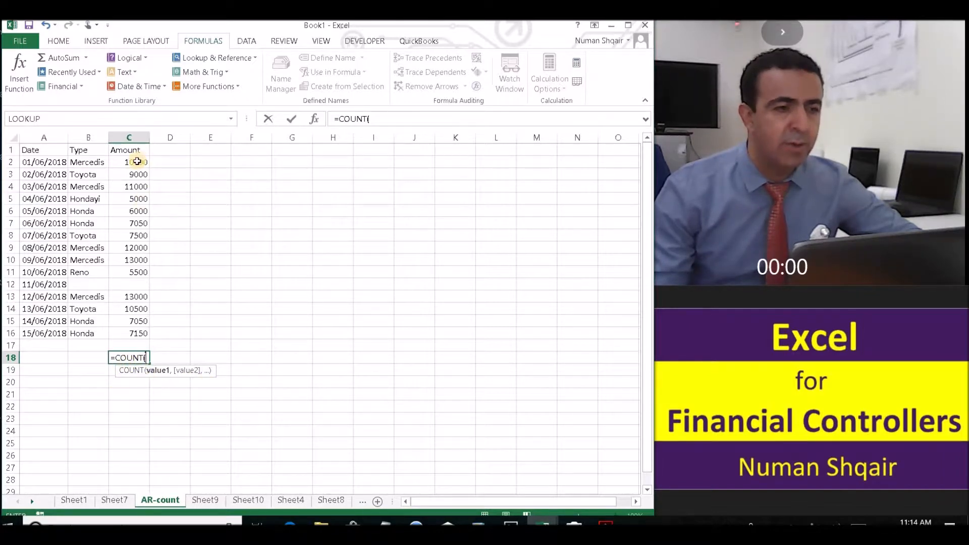
{"action": "left_click_drag", "start_coordinate": [137, 161], "coordinate": [130, 331]}
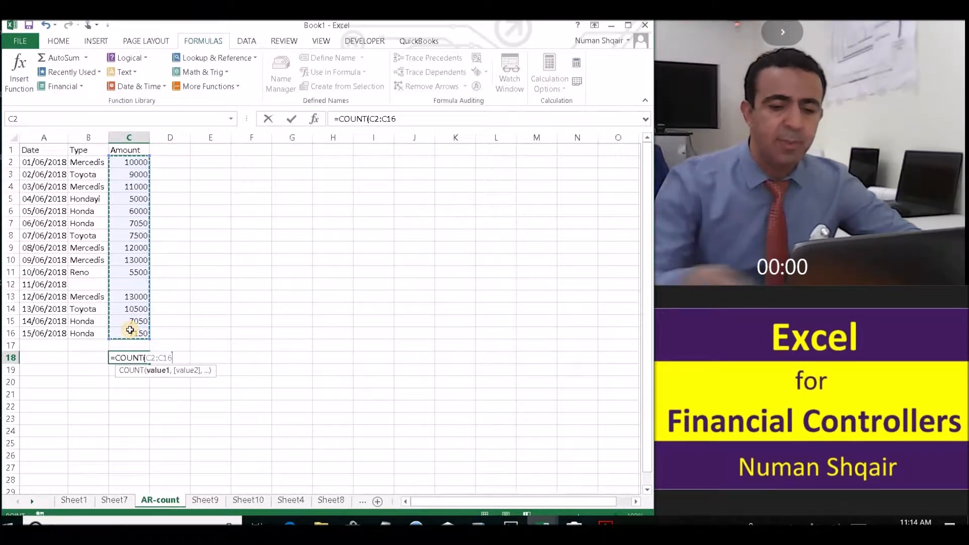
{"action": "type", "text": ")"}
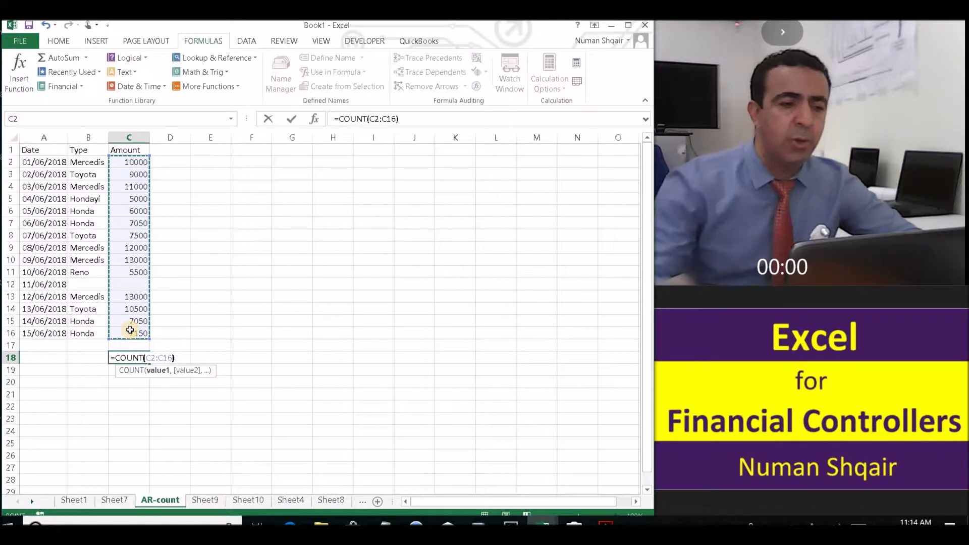
{"action": "key", "text": "Return"}
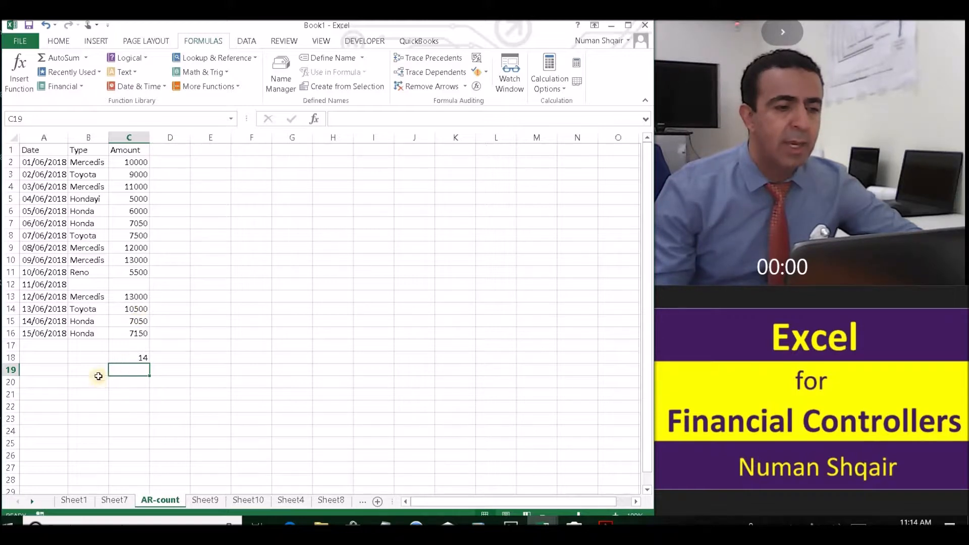
Fill the C18 COUNT formula left into A18 and B18, then compare the copied formulas
{"action": "left_click", "coordinate": [139, 359]}
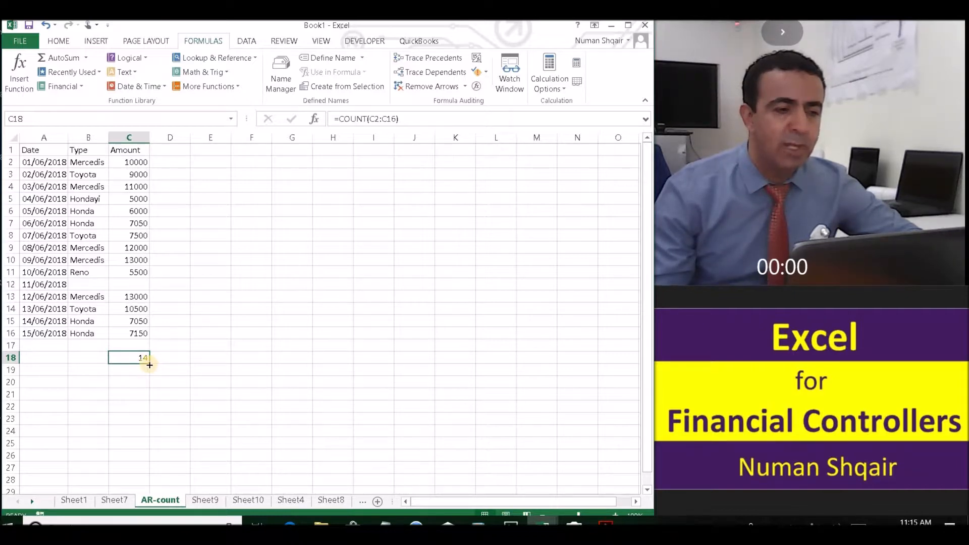
{"action": "left_click_drag", "start_coordinate": [149, 365], "coordinate": [20, 367]}
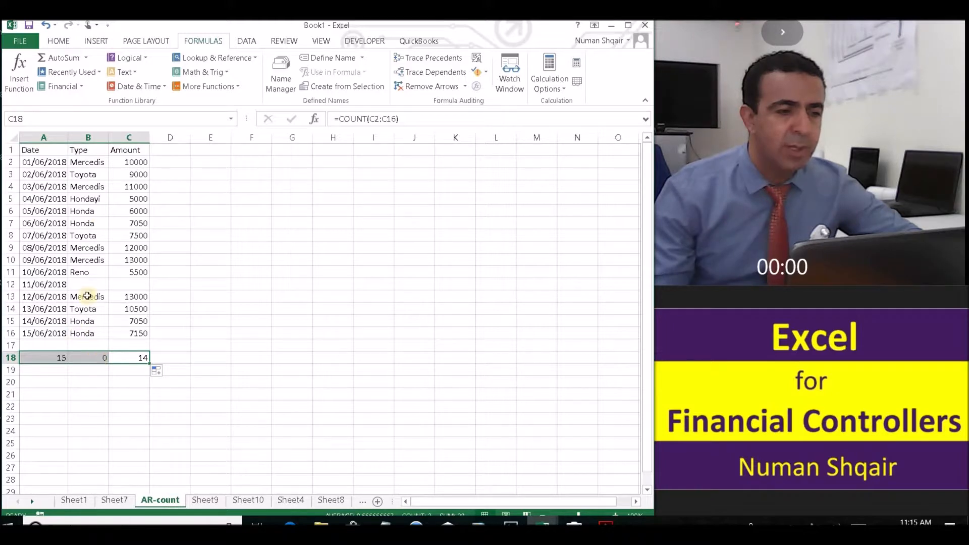
{"action": "left_click", "coordinate": [51, 359]}
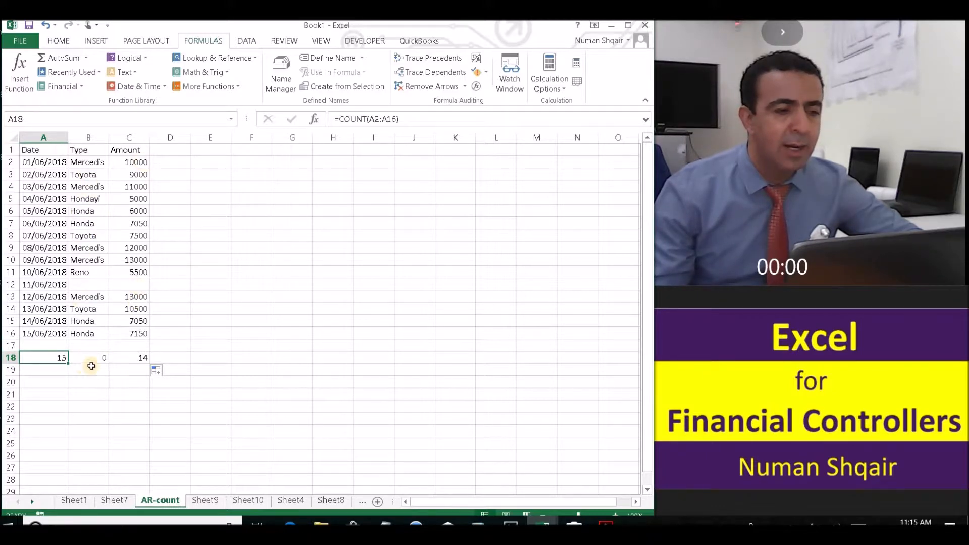
{"action": "left_click", "coordinate": [133, 381]}
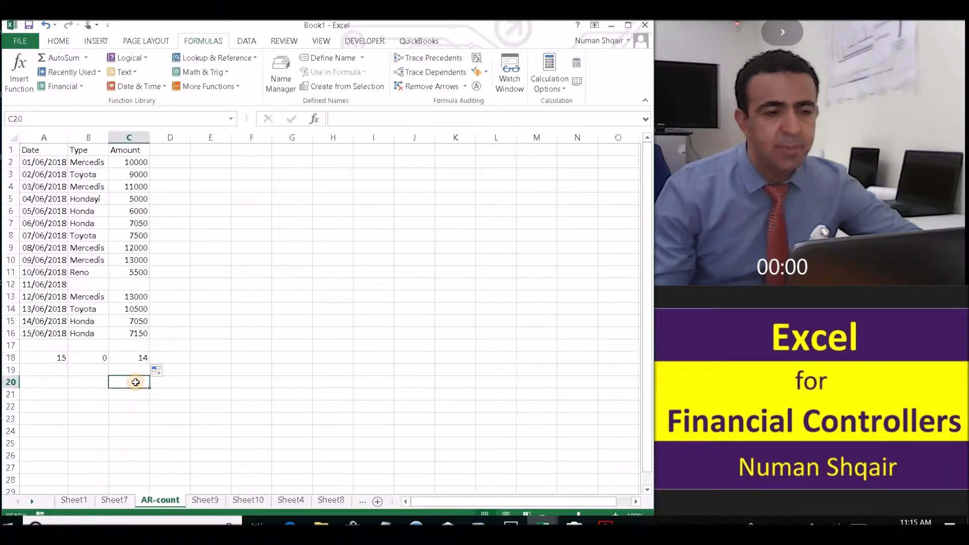
{"action": "left_click", "coordinate": [132, 358]}
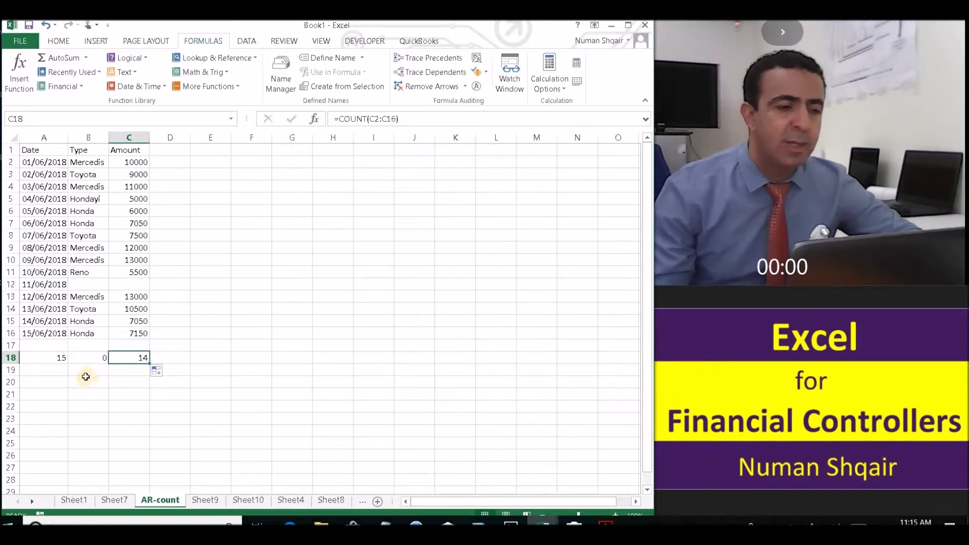
Copy the Honda entry from B16 into B19
{"action": "left_click", "coordinate": [82, 336]}
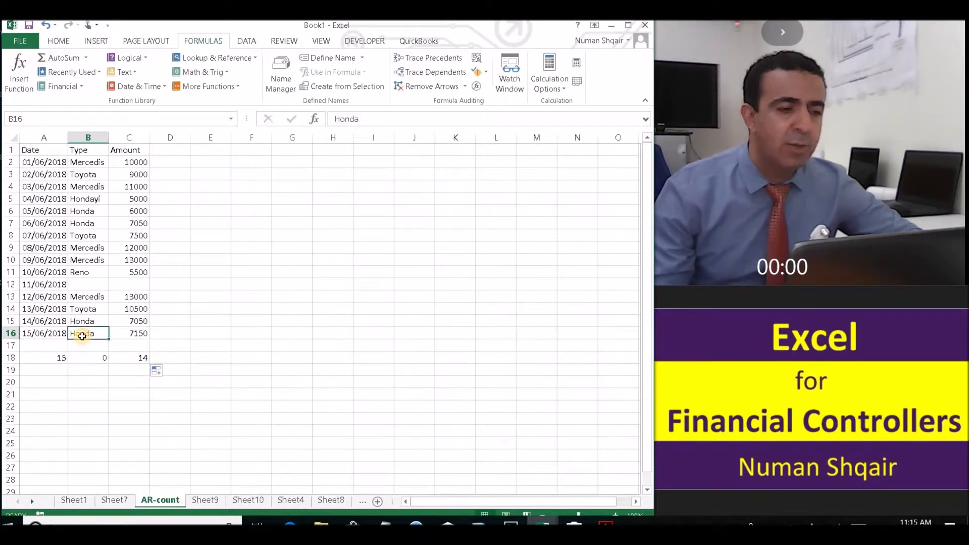
{"action": "right_click", "coordinate": [86, 337]}
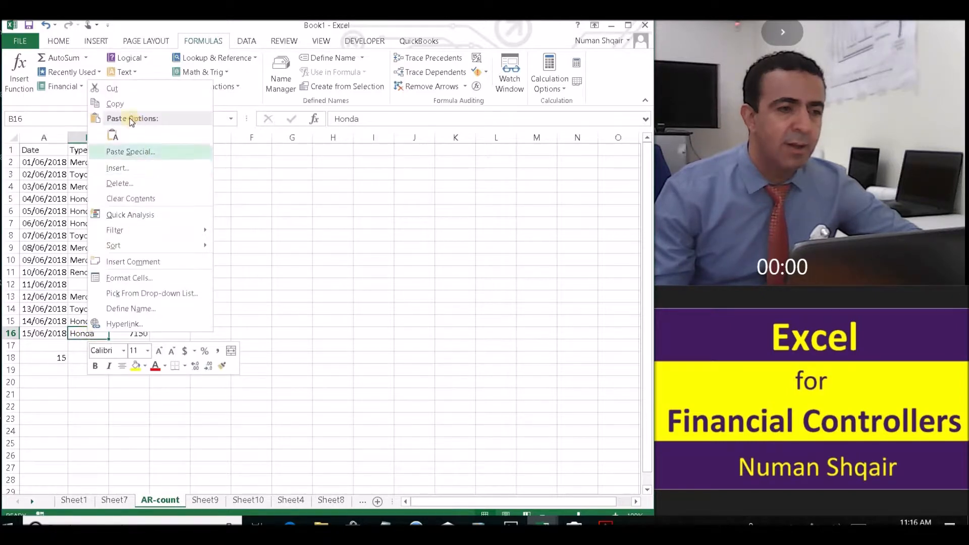
{"action": "left_click", "coordinate": [115, 104]}
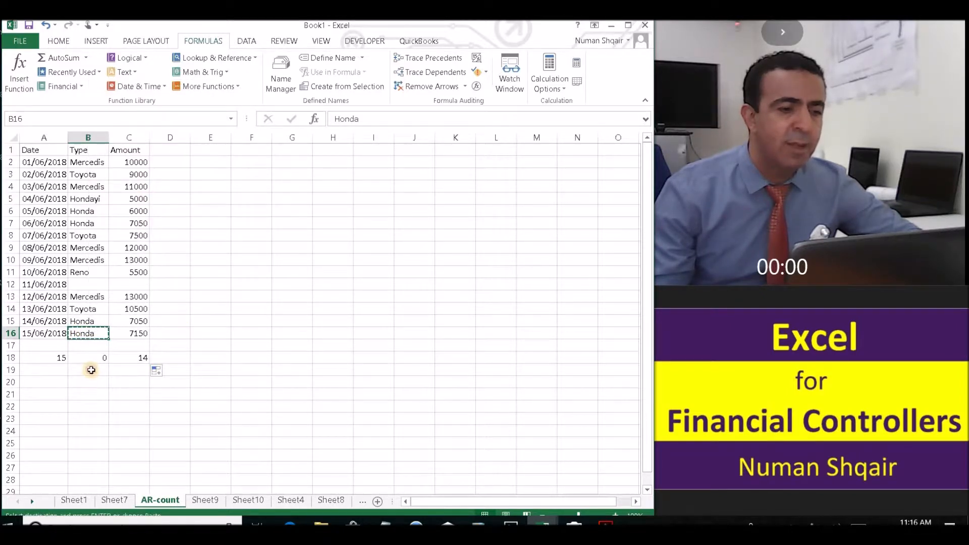
{"action": "left_click", "coordinate": [89, 374]}
{"action": "right_click", "coordinate": [87, 374]}
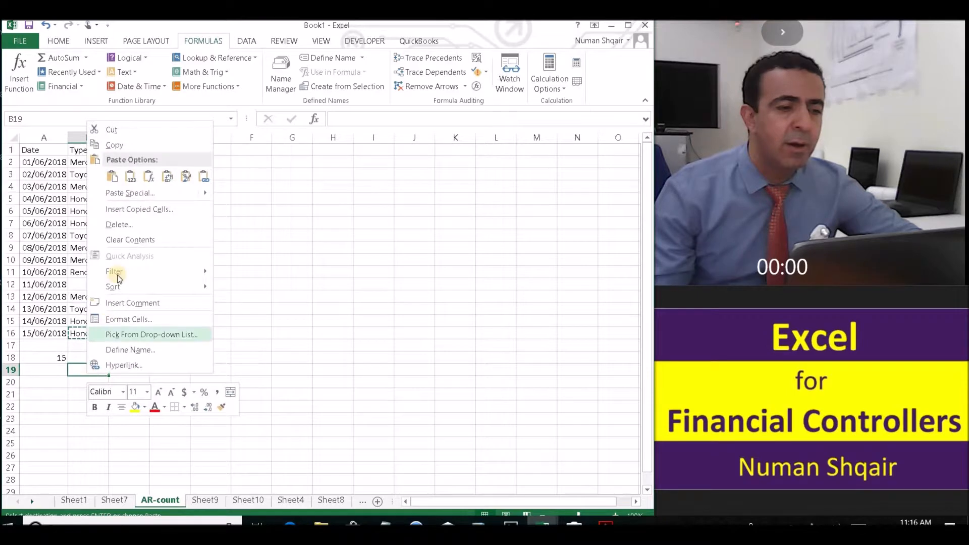
{"action": "left_click", "coordinate": [113, 175]}
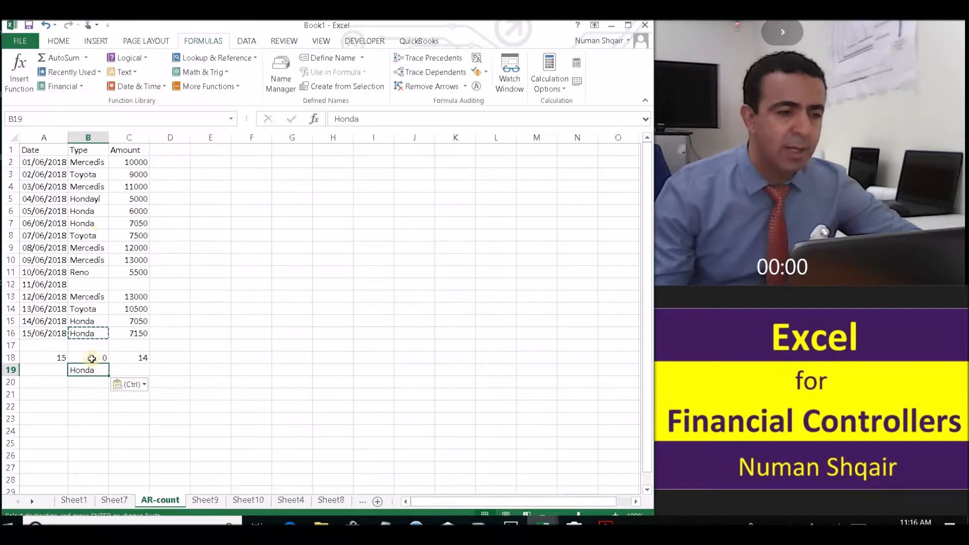
Enter =COUNTIF(B2:B16,B19) in C19 to count the Honda types
{"action": "left_click", "coordinate": [135, 369]}
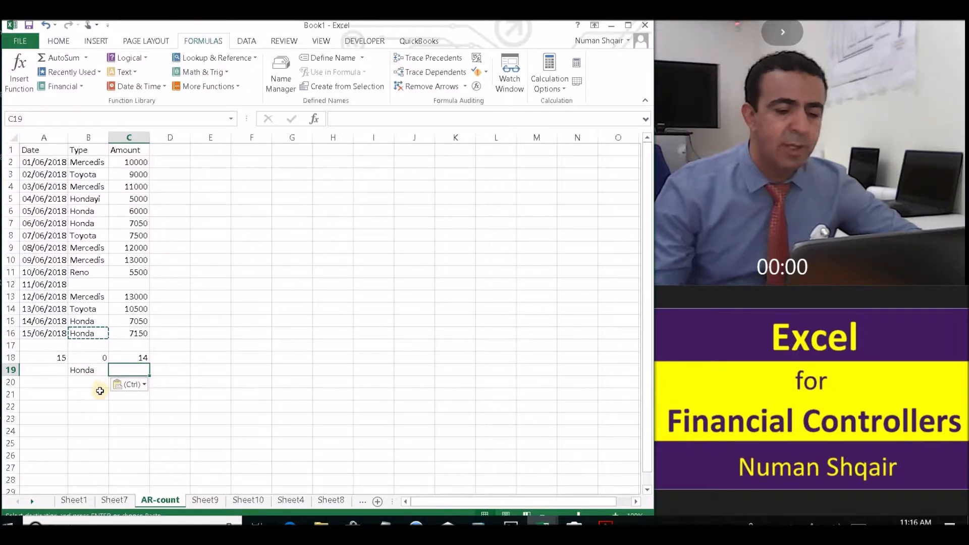
{"action": "type", "text": "="}
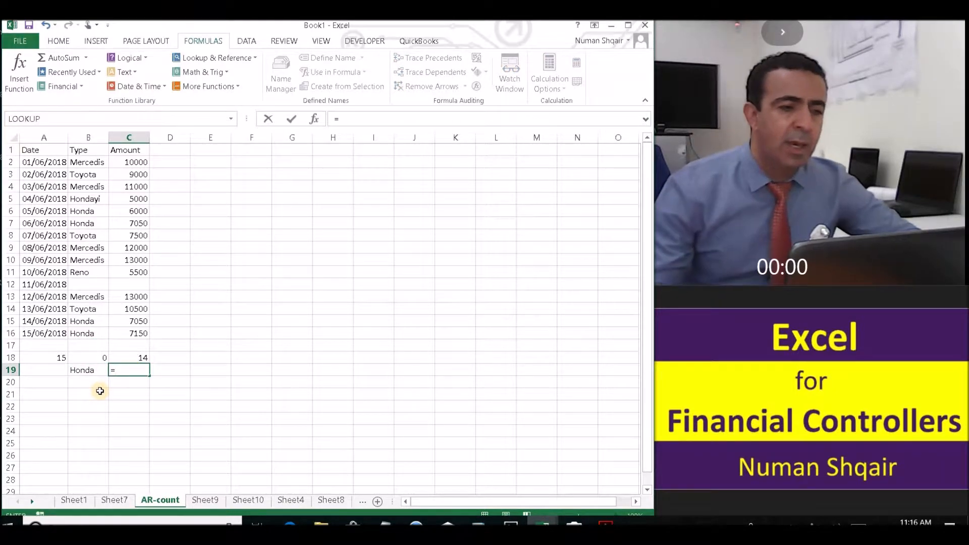
{"action": "type", "text": "cou"}
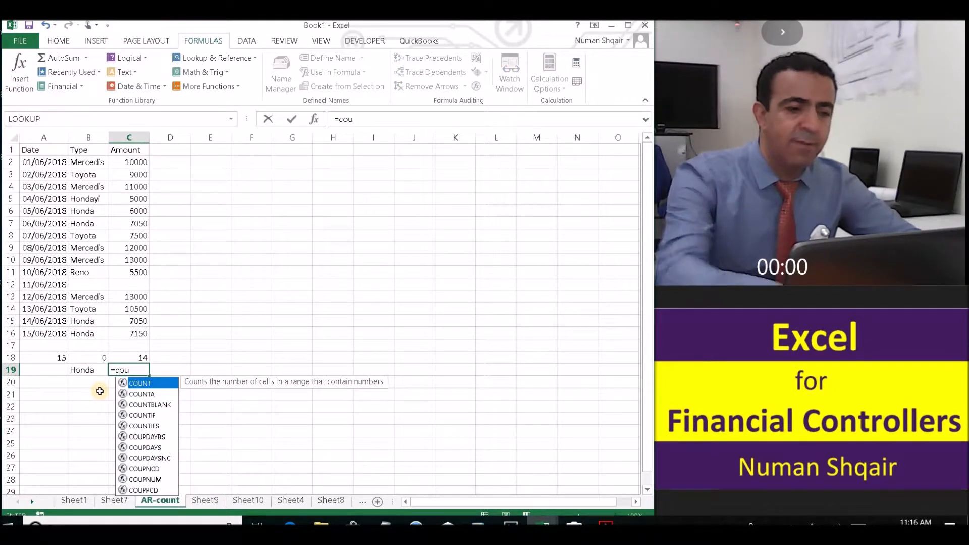
{"action": "left_click", "coordinate": [161, 416]}
{"action": "double_click", "coordinate": [162, 416]}
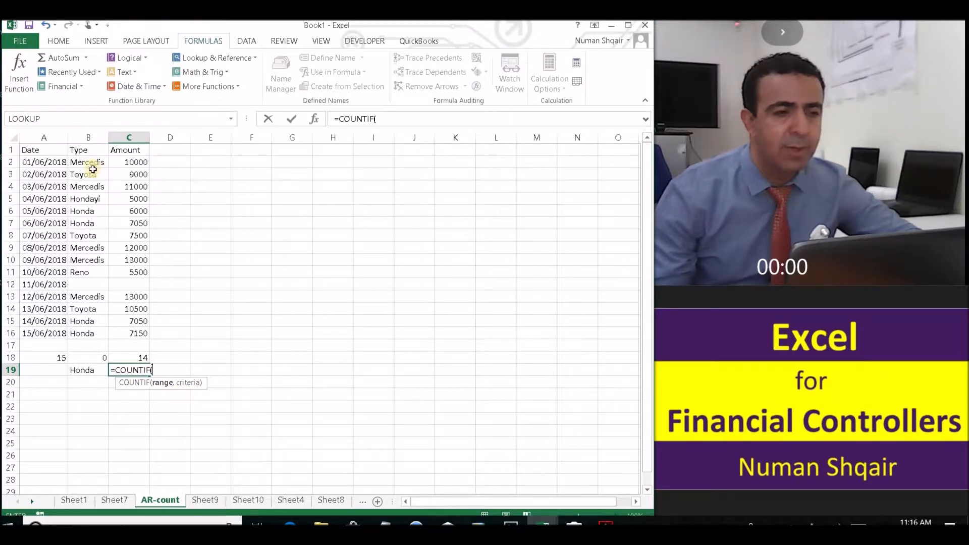
{"action": "left_click_drag", "start_coordinate": [86, 162], "coordinate": [80, 336]}
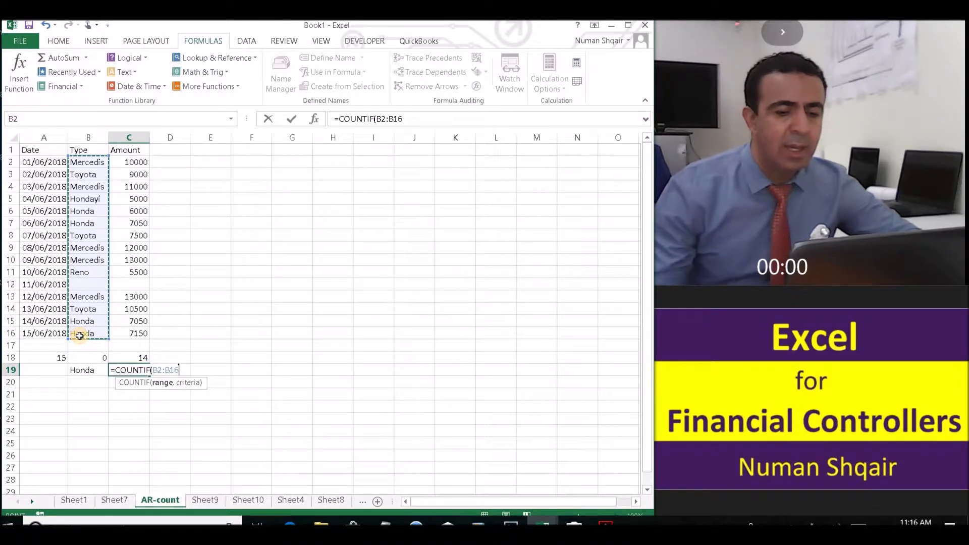
{"action": "type", "text": ","}
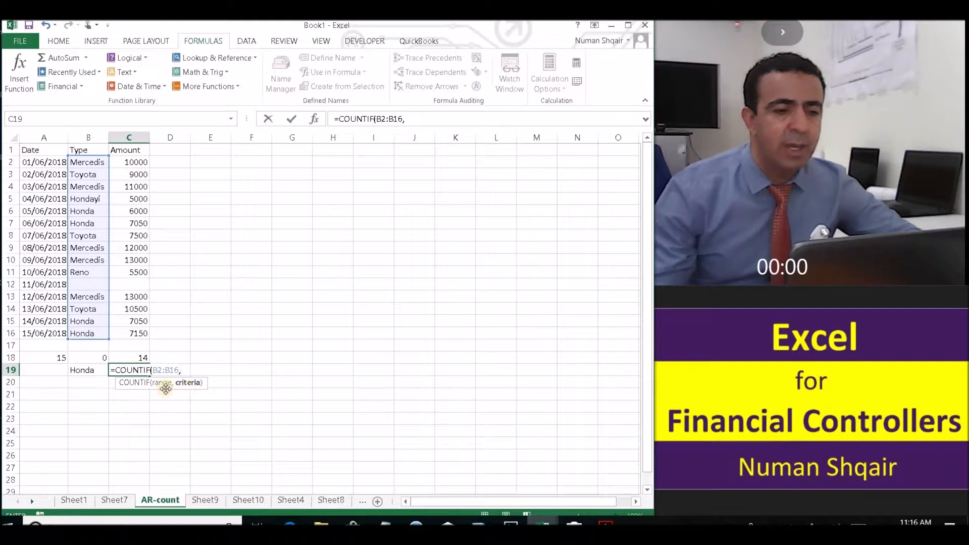
{"action": "left_click", "coordinate": [85, 375]}
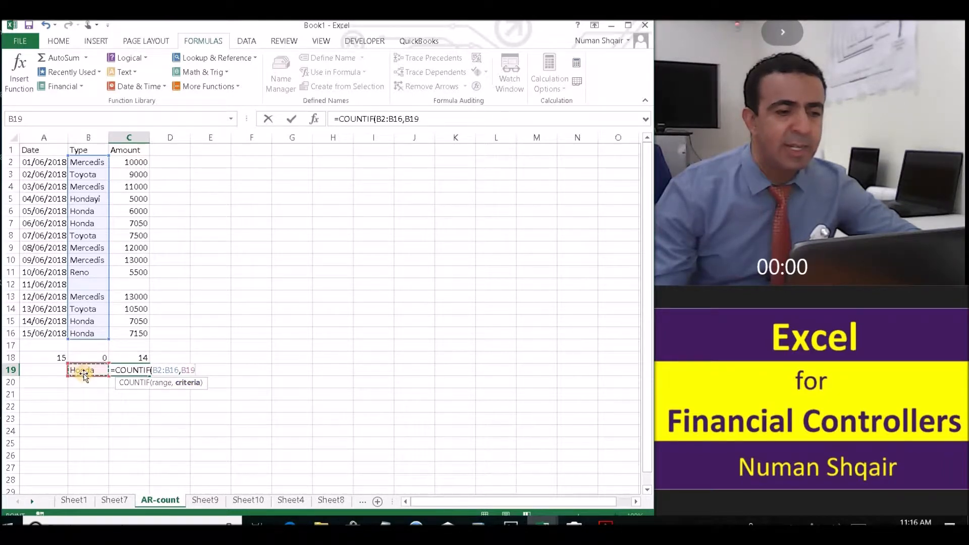
{"action": "type", "text": ")"}
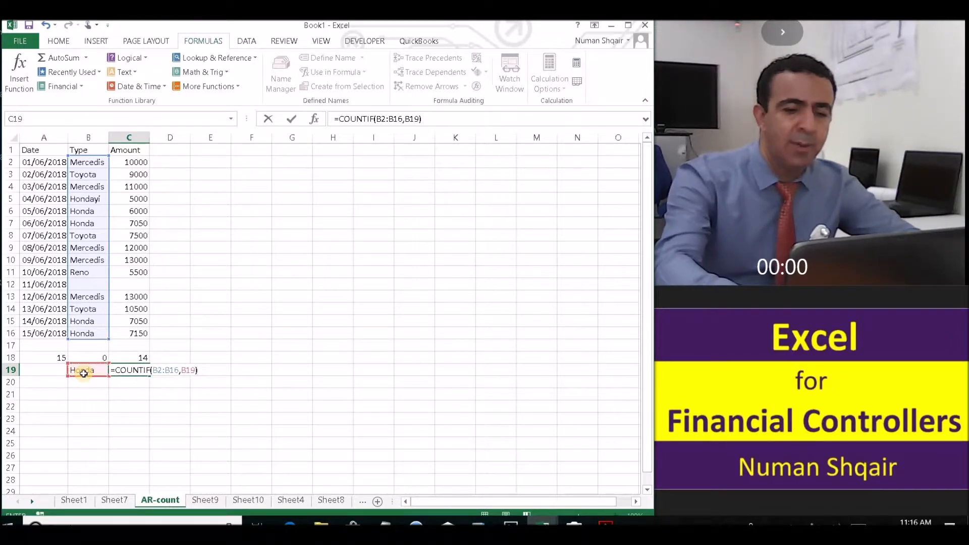
{"action": "key", "text": "Return"}
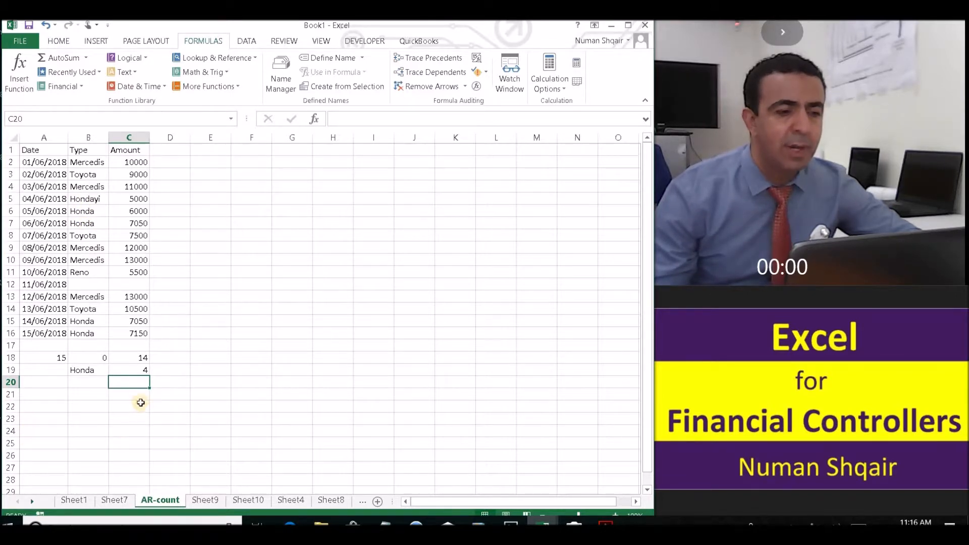
{"action": "left_click", "coordinate": [138, 370]}
{"action": "left_click", "coordinate": [140, 360]}
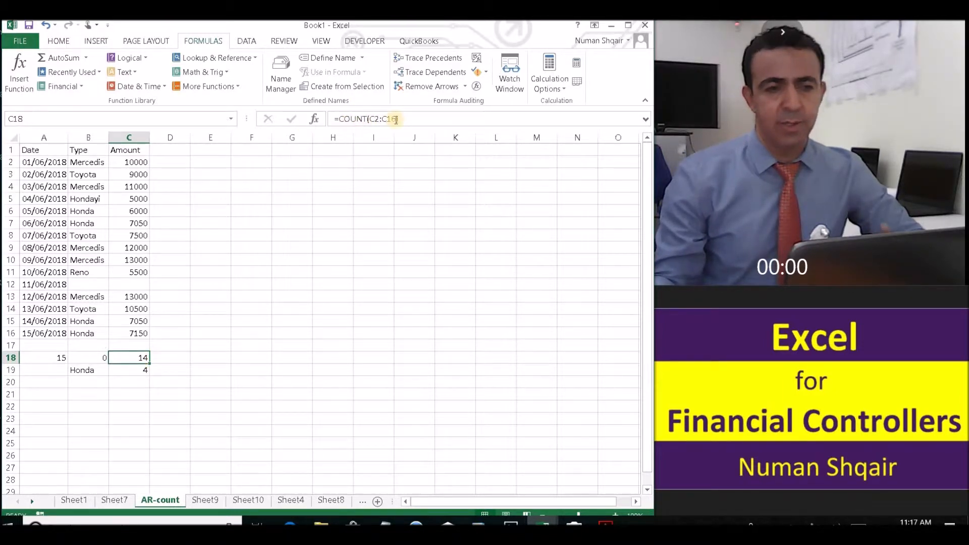
{"action": "left_click", "coordinate": [140, 371]}
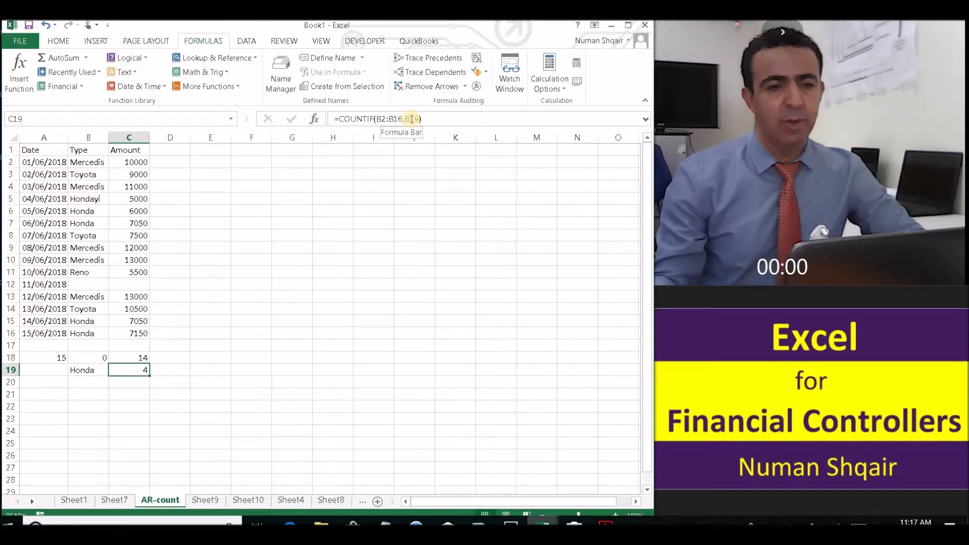
{"action": "left_click", "coordinate": [97, 380]}
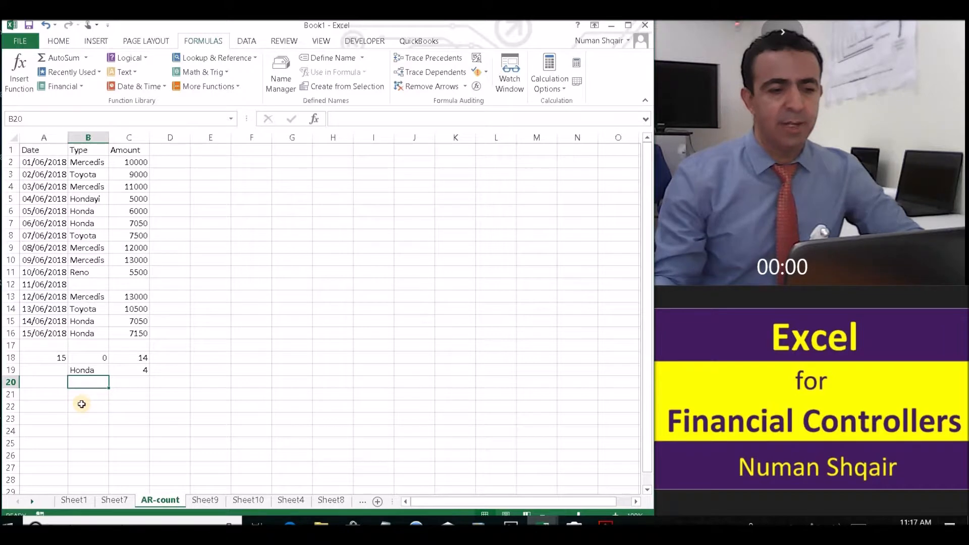
Enter 7050 in B20 below the Honda criterion and check both criteria cells
{"action": "type", "text": "7050"}
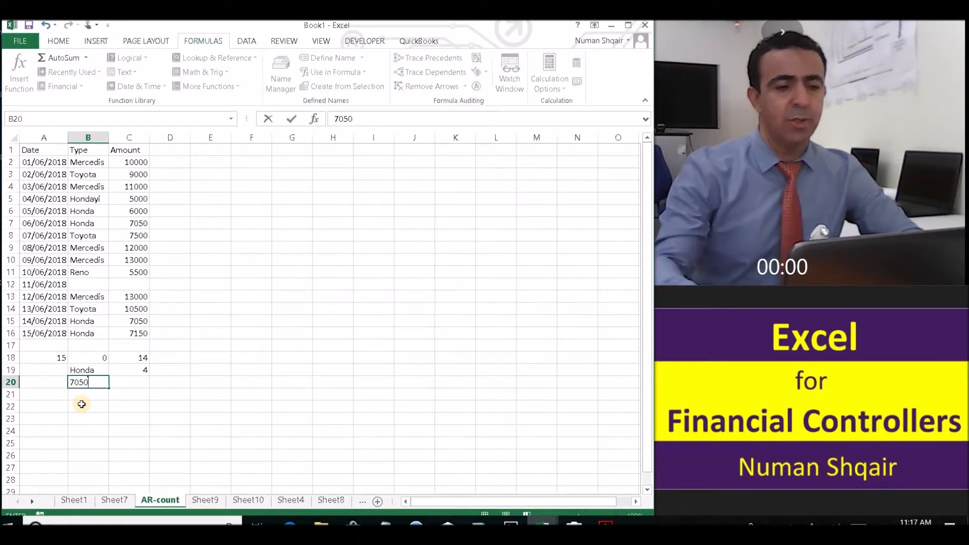
{"action": "key", "text": "Return"}
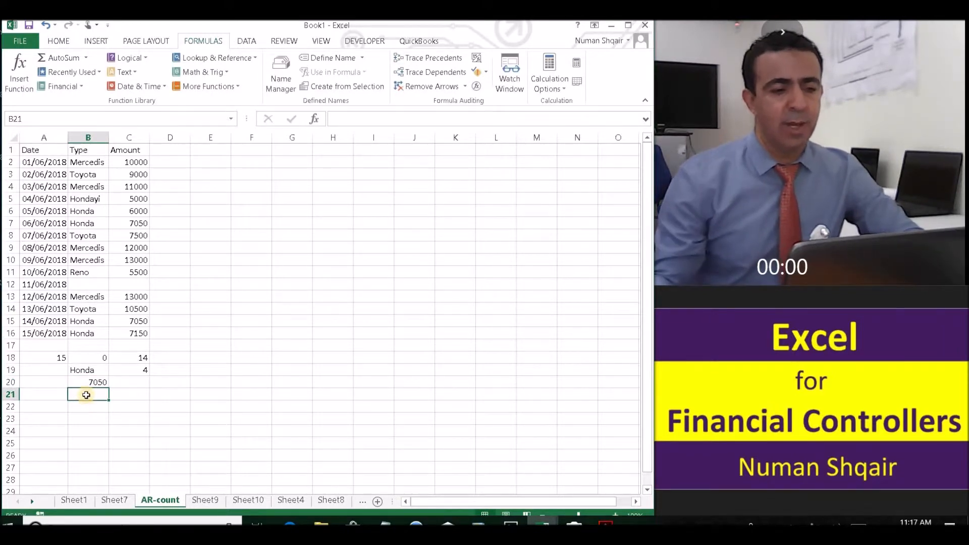
{"action": "left_click", "coordinate": [86, 369]}
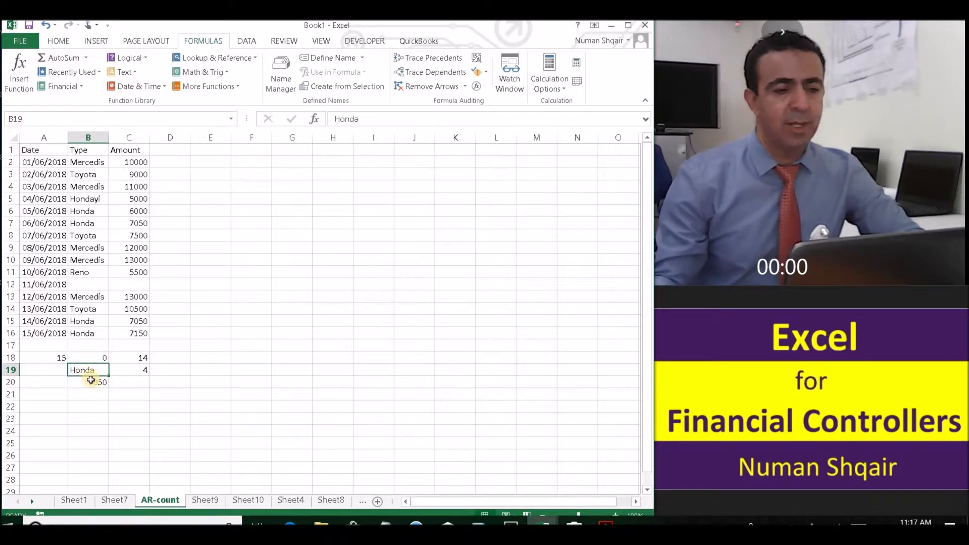
{"action": "left_click", "coordinate": [91, 381]}
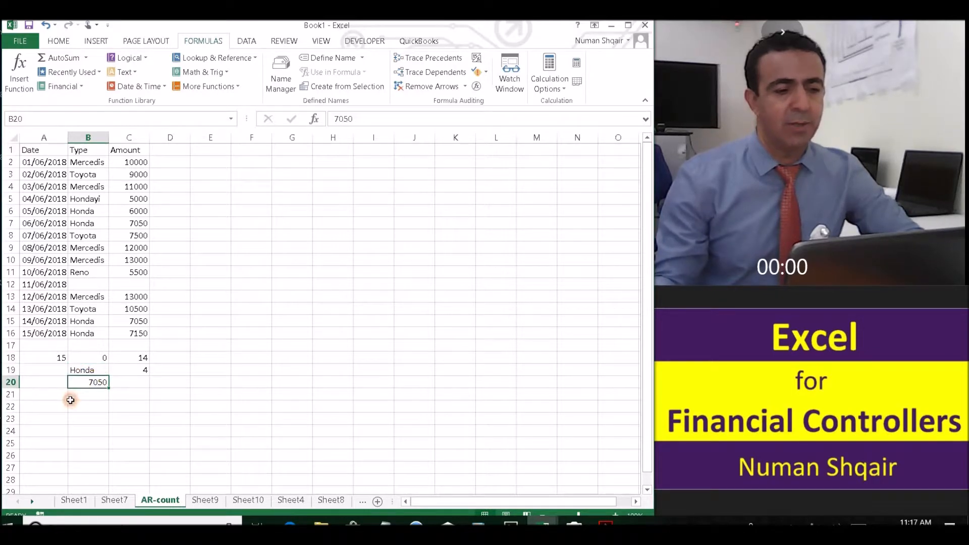
{"action": "left_click", "coordinate": [133, 381]}
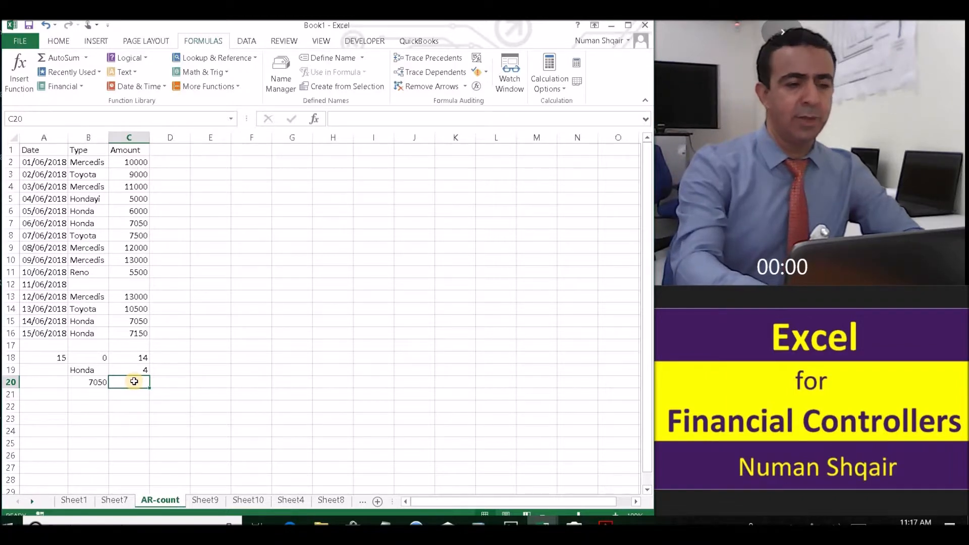
Start a COUNTIFS in C20 with range B2:B16 and criterion B19 (Honda)
{"action": "type", "text": "=s"}
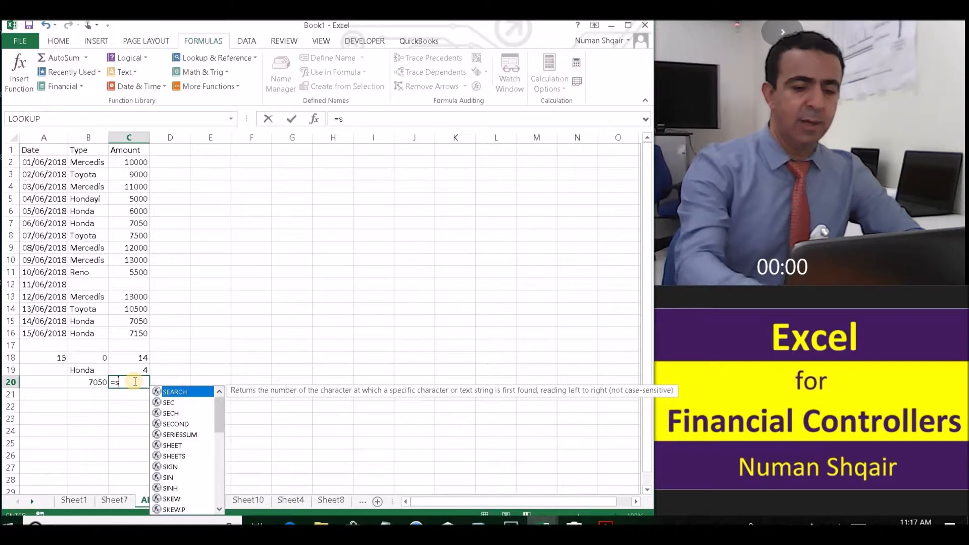
{"action": "key", "text": "BackSpace"}
{"action": "type", "text": "count"}
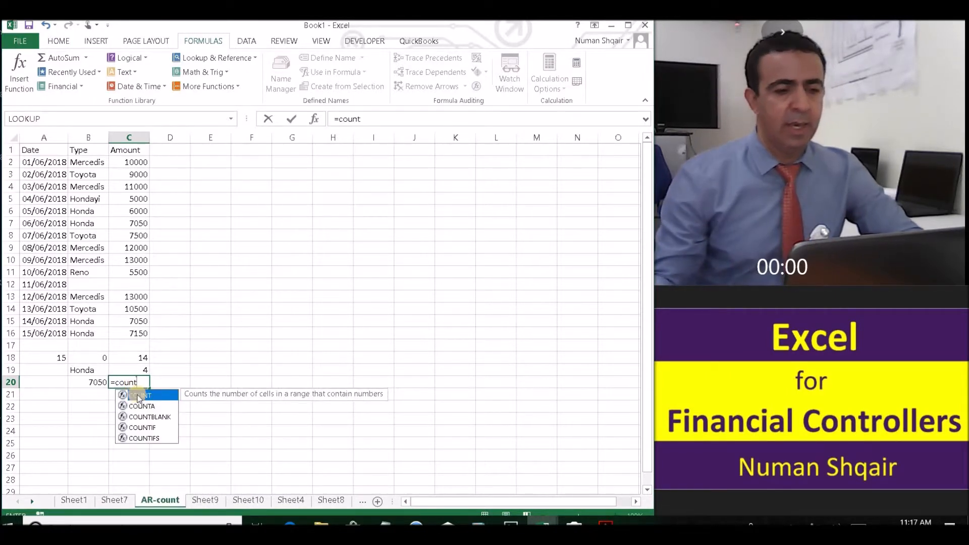
{"action": "double_click", "coordinate": [156, 437]}
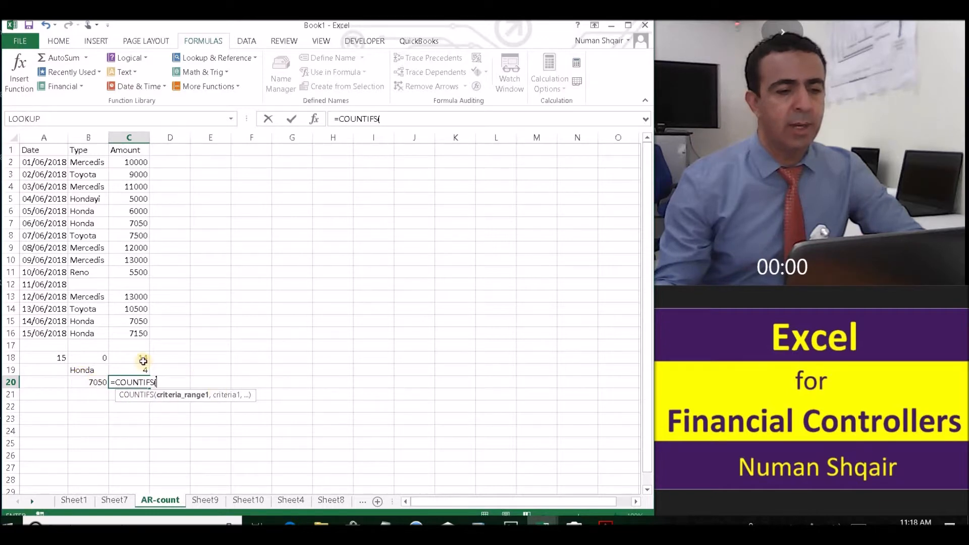
{"action": "left_click_drag", "start_coordinate": [88, 162], "coordinate": [73, 335]}
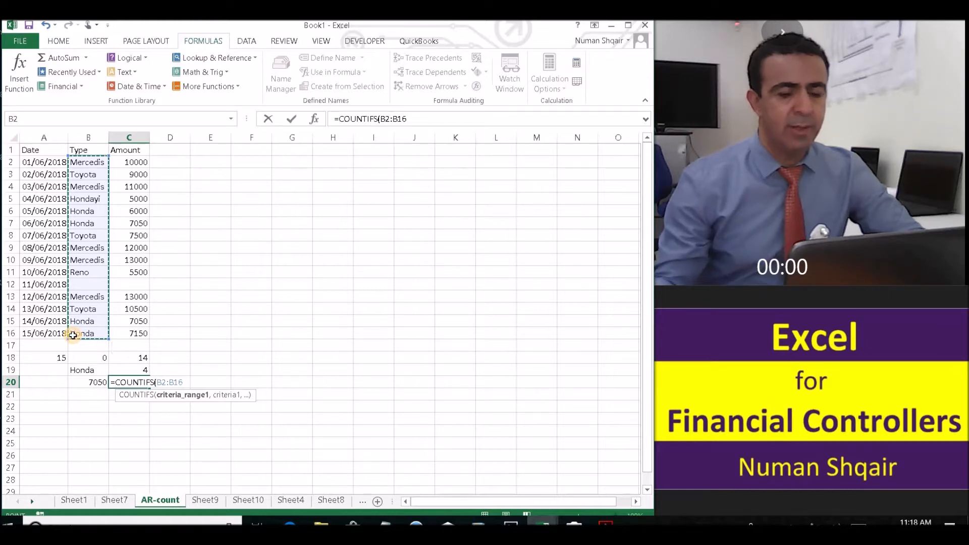
{"action": "type", "text": ","}
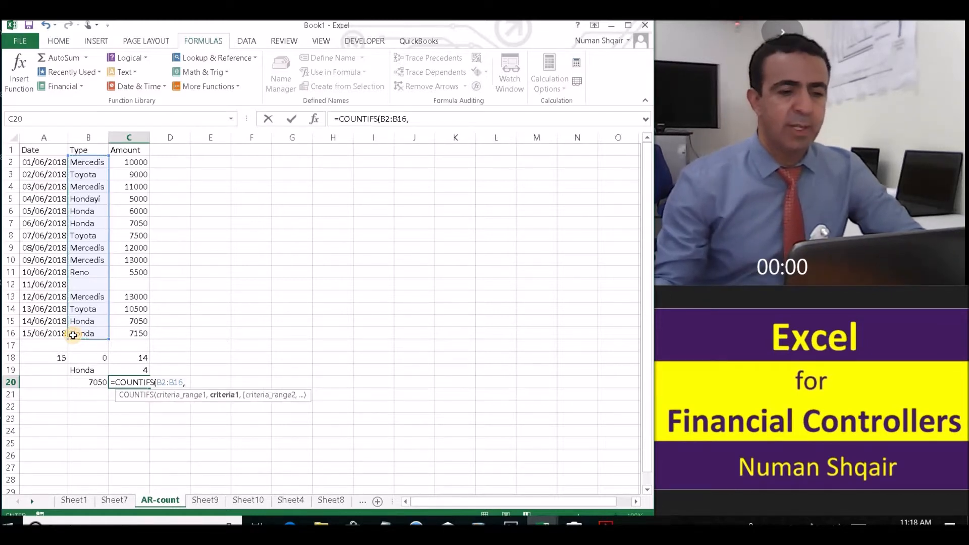
{"action": "left_click", "coordinate": [84, 373]}
Add range C2:C16 with criterion B20 (7050) and commit, giving 2
{"action": "type", "text": ","}
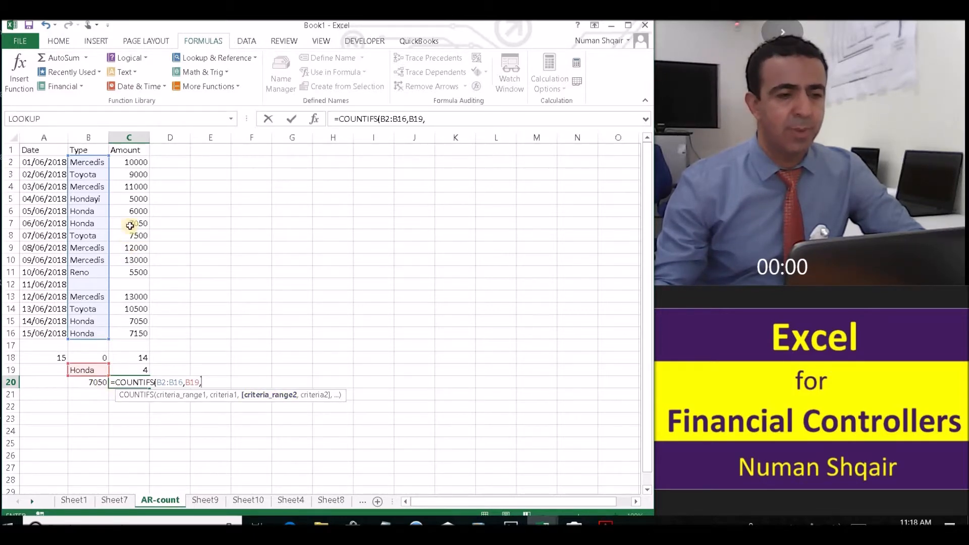
{"action": "left_click", "coordinate": [134, 160]}
{"action": "left_click_drag", "start_coordinate": [133, 160], "coordinate": [126, 333]}
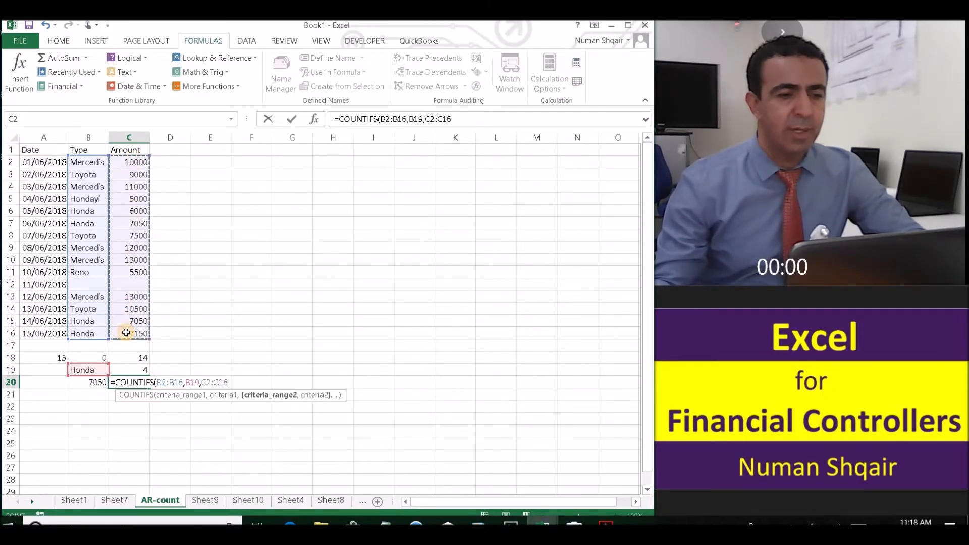
{"action": "type", "text": ","}
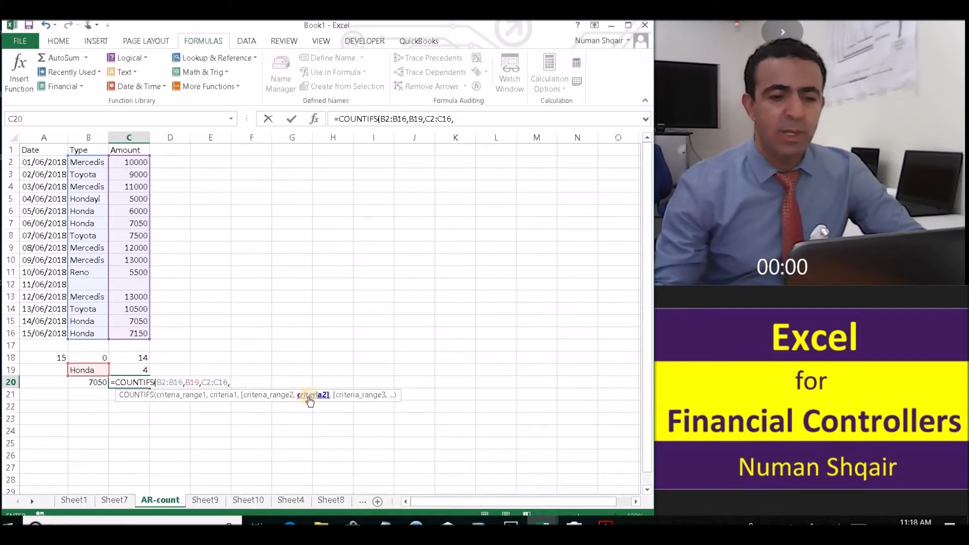
{"action": "left_click", "coordinate": [96, 382]}
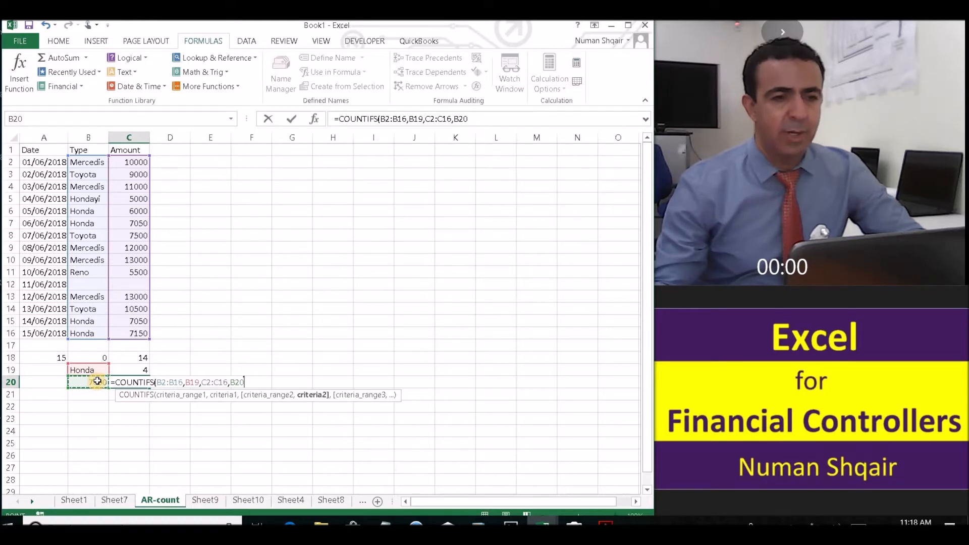
{"action": "left_click", "coordinate": [502, 115]}
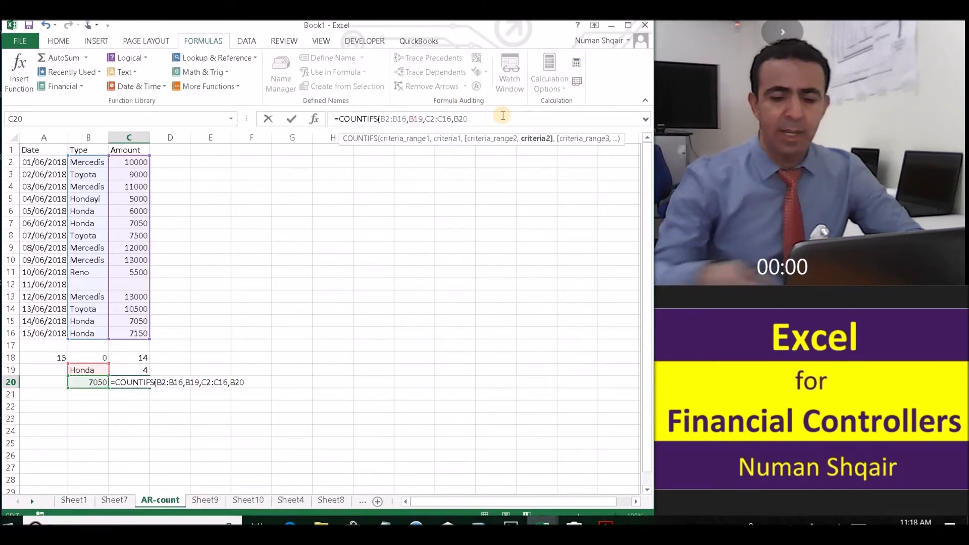
{"action": "type", "text": ")"}
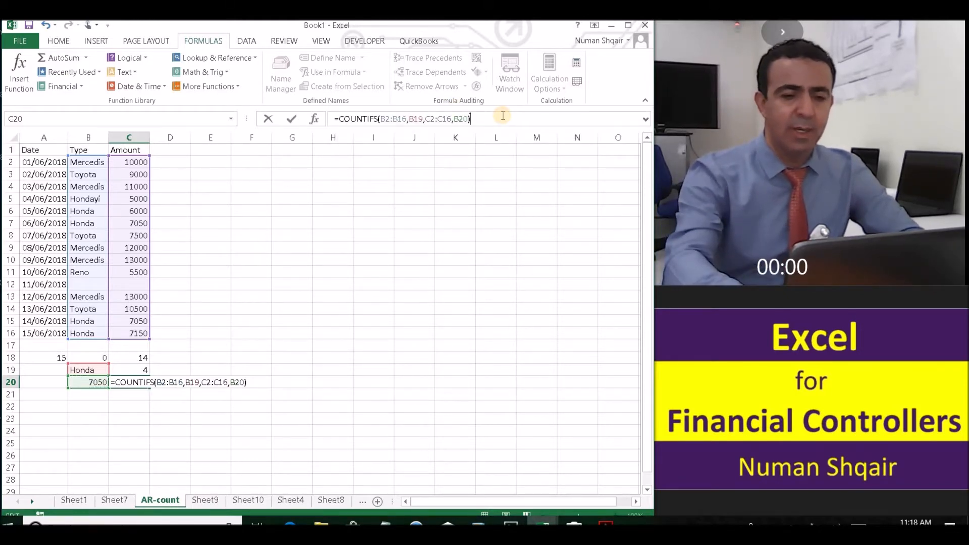
{"action": "key", "text": "Return"}
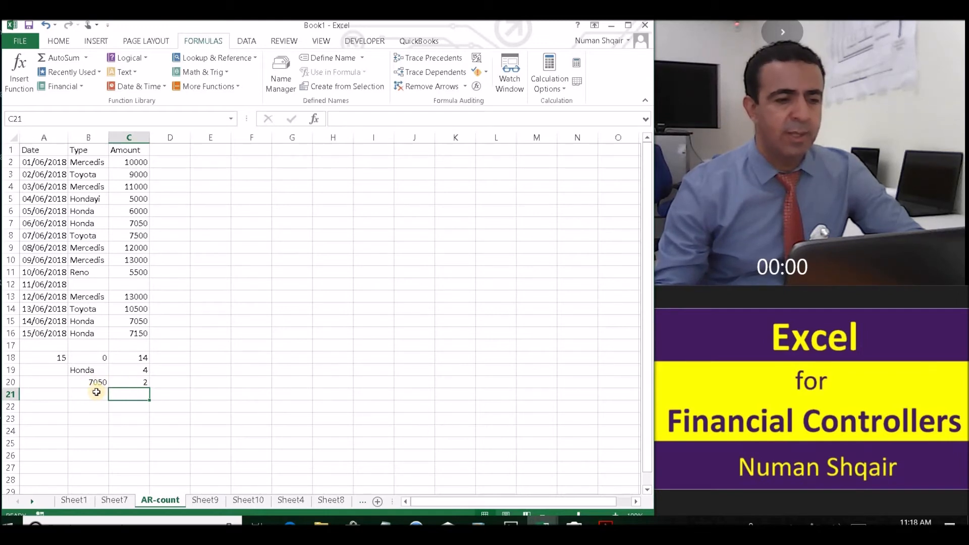
Check the Honda rows 15 and 7, both with amount 7050
{"action": "left_click", "coordinate": [90, 322]}
{"action": "left_click", "coordinate": [143, 319]}
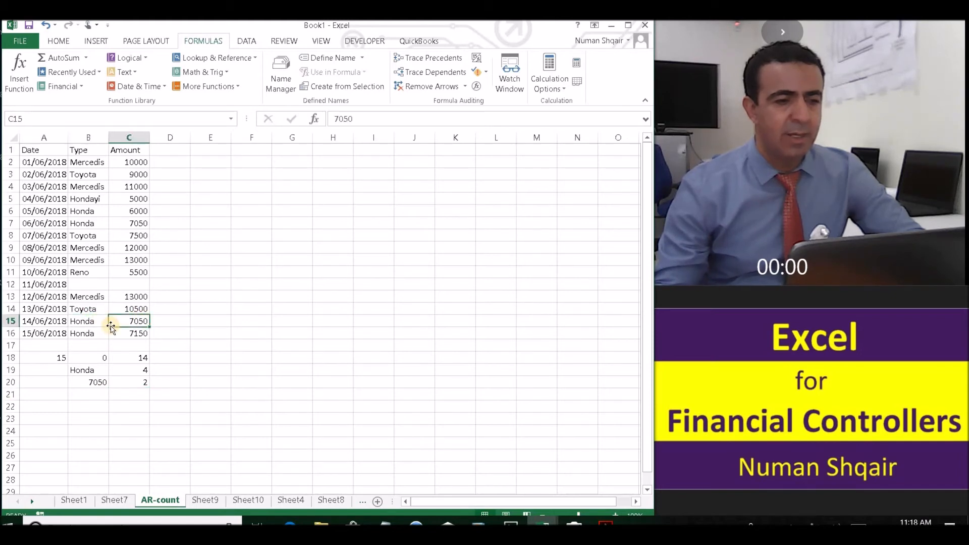
{"action": "left_click", "coordinate": [97, 224]}
{"action": "left_click", "coordinate": [140, 222]}
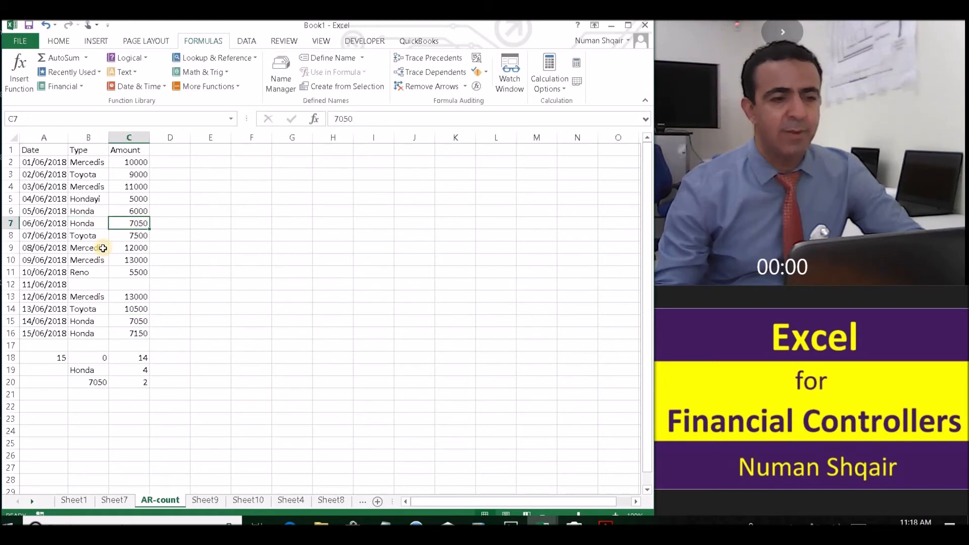
Change C7's amount from 7050 to 7051, dropping the COUNTIFS result to 1
{"action": "left_click", "coordinate": [361, 116]}
{"action": "key", "text": "BackSpace"}
{"action": "type", "text": "1"}
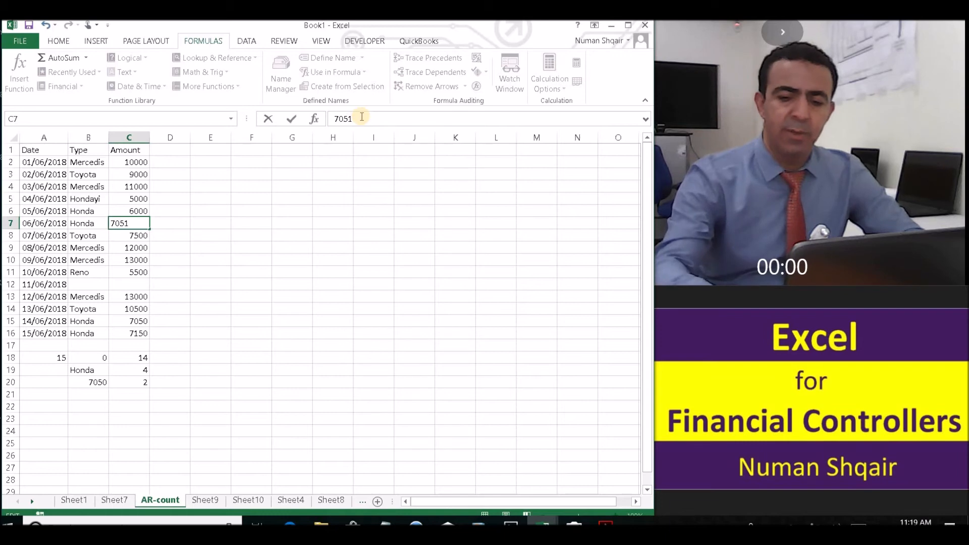
{"action": "key", "text": "Return"}
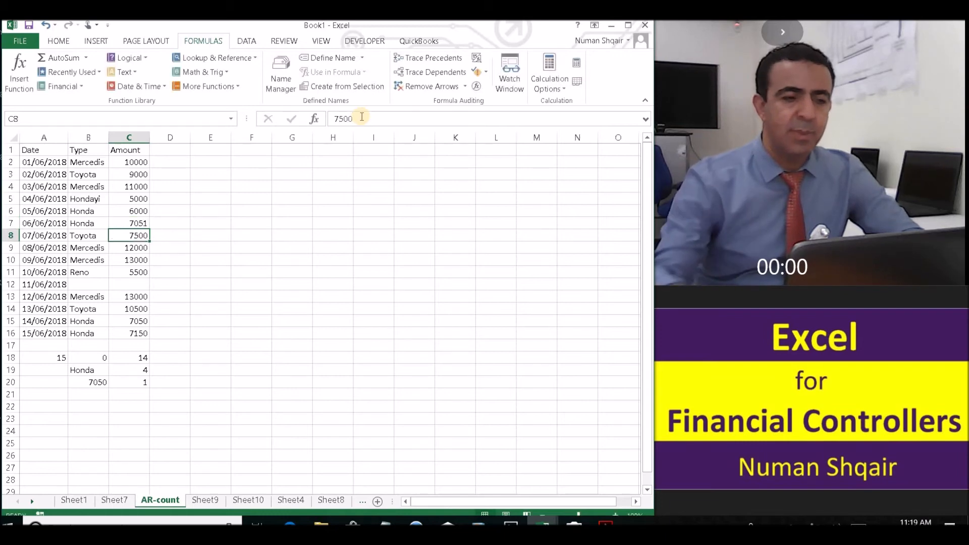
{"action": "left_click", "coordinate": [127, 396]}
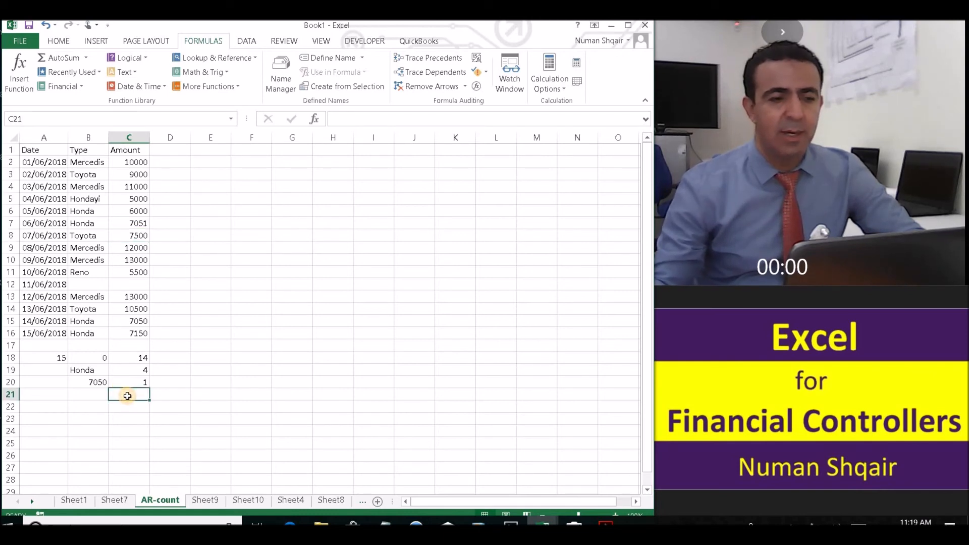